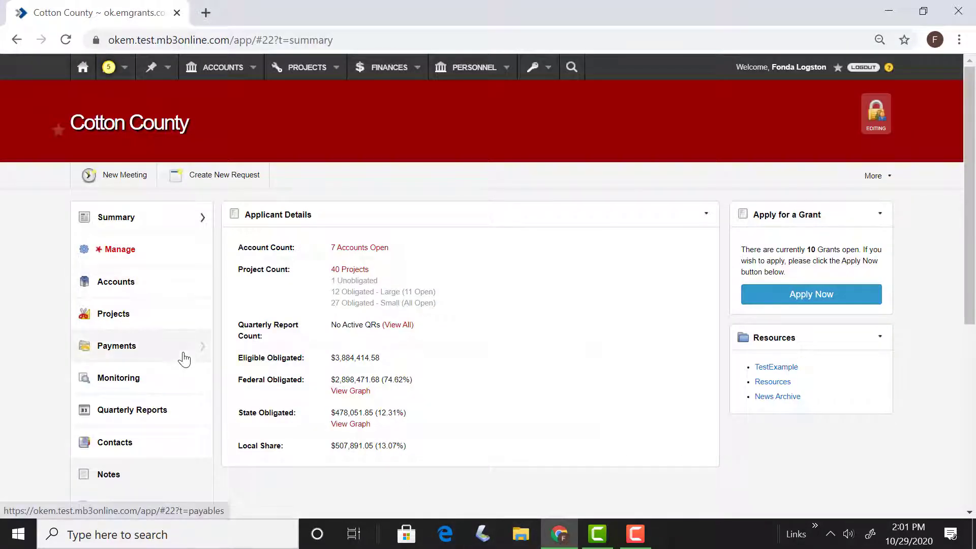
- Open the FFY2020 Q4: Jul 2020 - Sep 2020 report for grant 4324 from Cotton County's quarterly reports
click(182, 351)
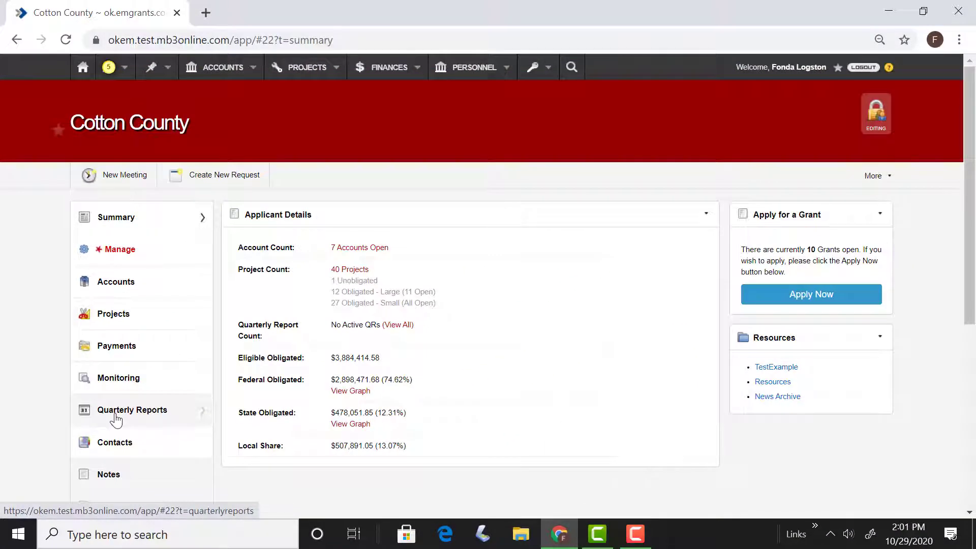
click(116, 420)
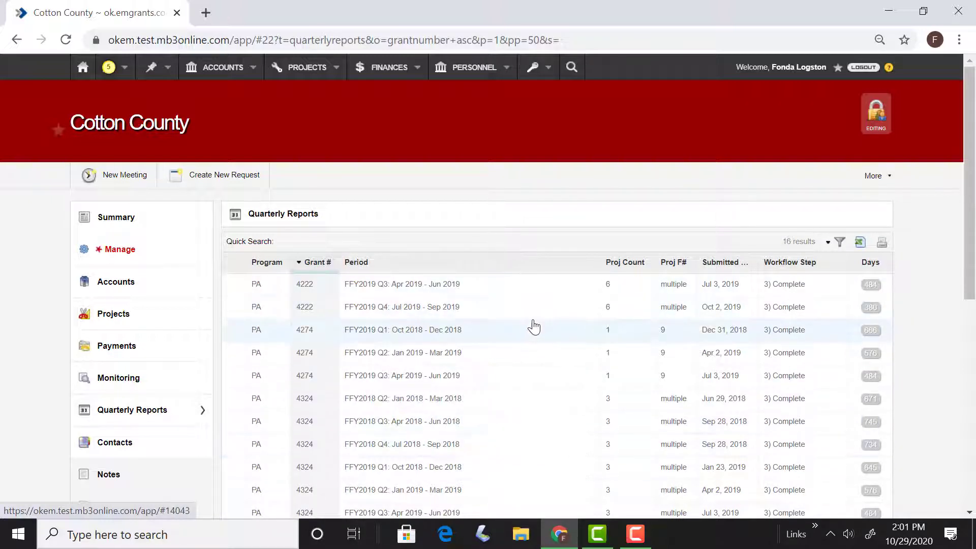
scroll(803, 463, down, 6)
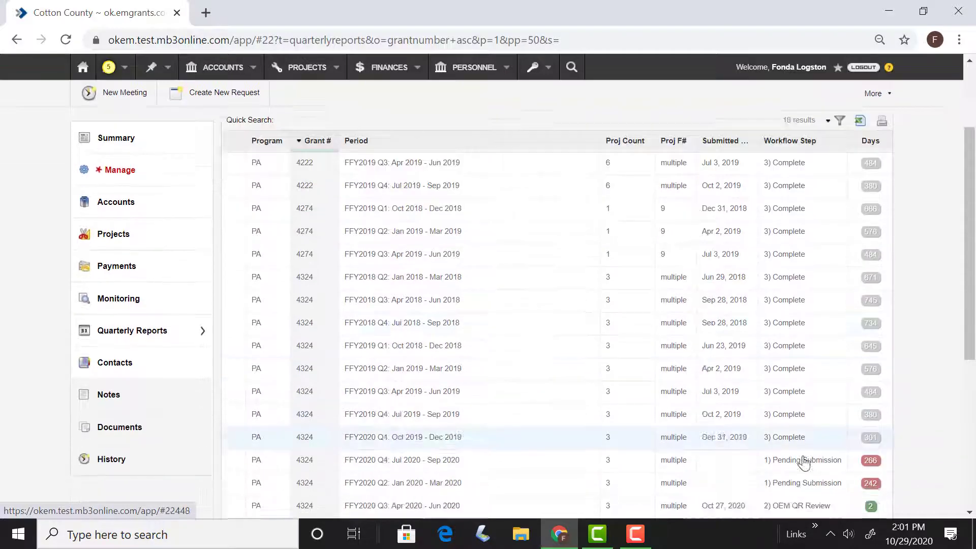
scroll(802, 462, up, 2)
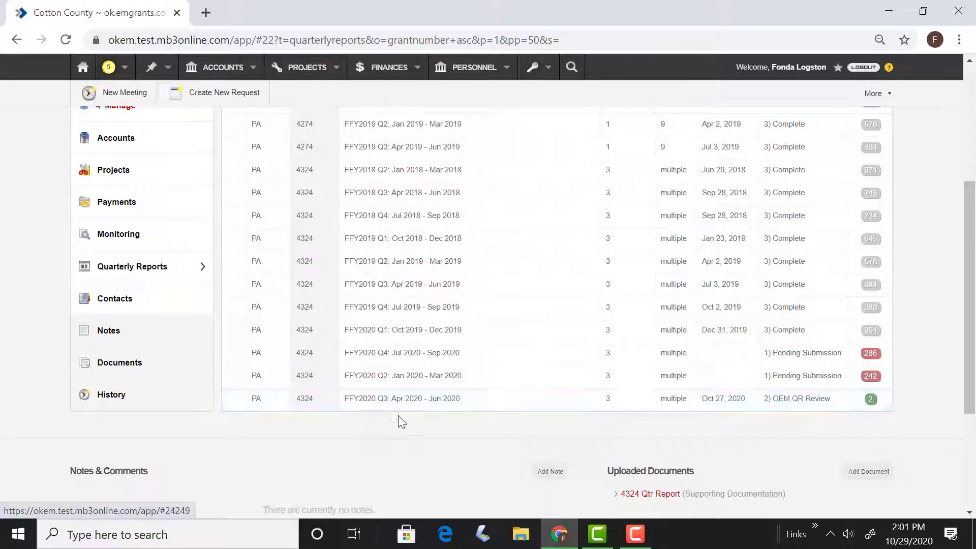
click(388, 358)
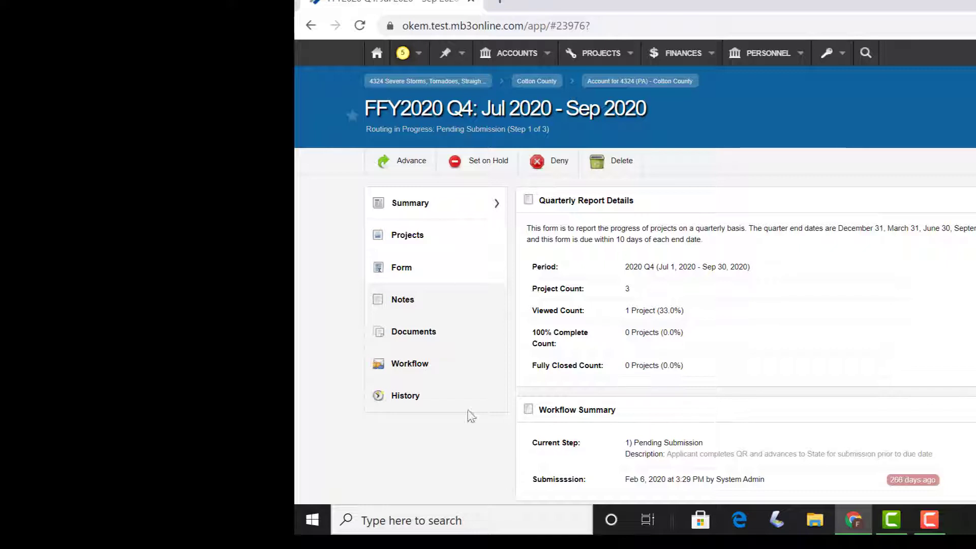
- Open the quarterly report's form and view the list of projects it covers
click(399, 276)
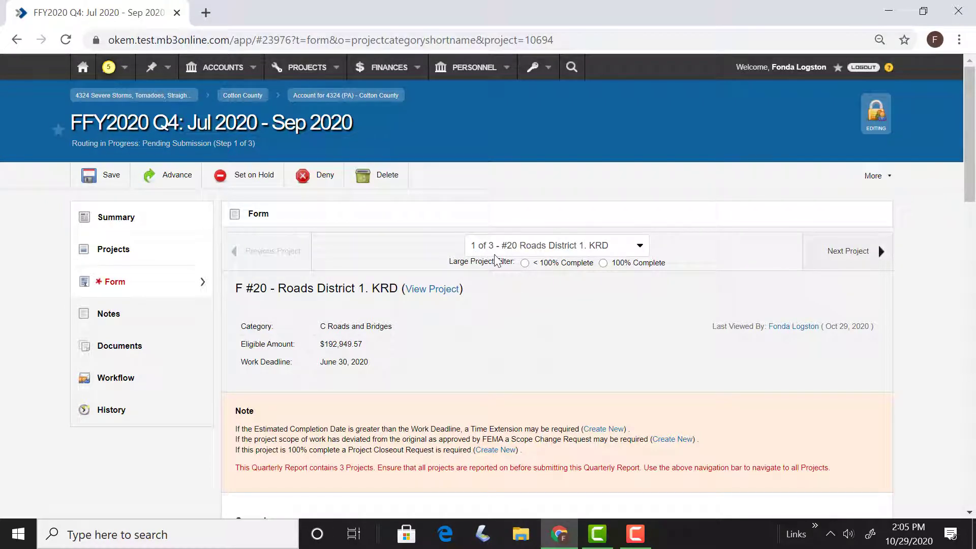
click(642, 246)
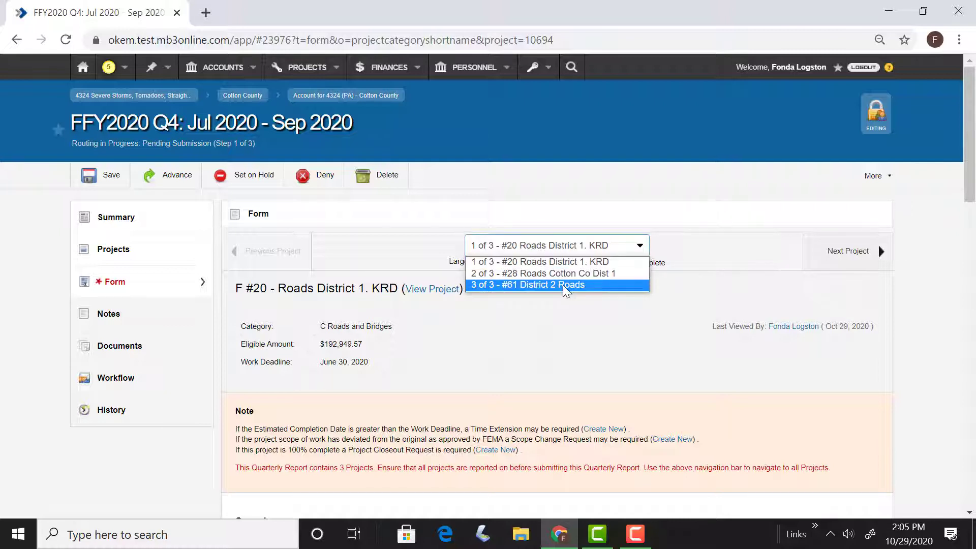
click(539, 325)
- Examine the Roads District 1. KRD project's work deadline, the note on related requests, and the general and projected funds fields
scroll(504, 303, down, 1)
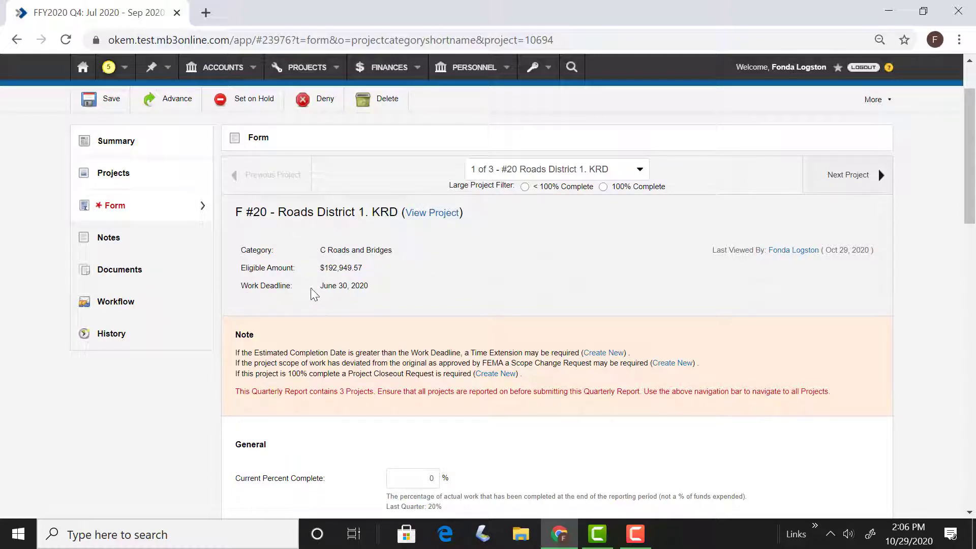
triple_click(337, 287)
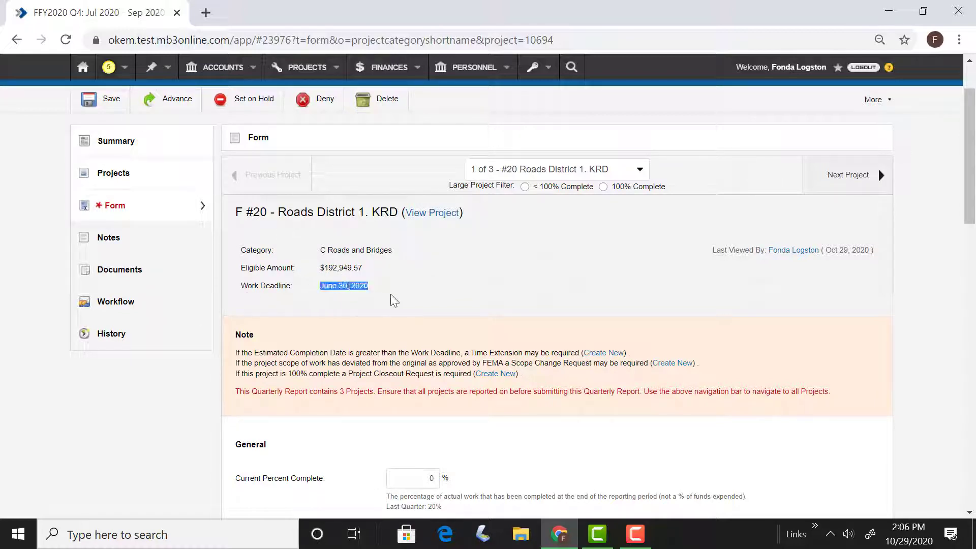
click(438, 273)
scroll(437, 274, down, 1)
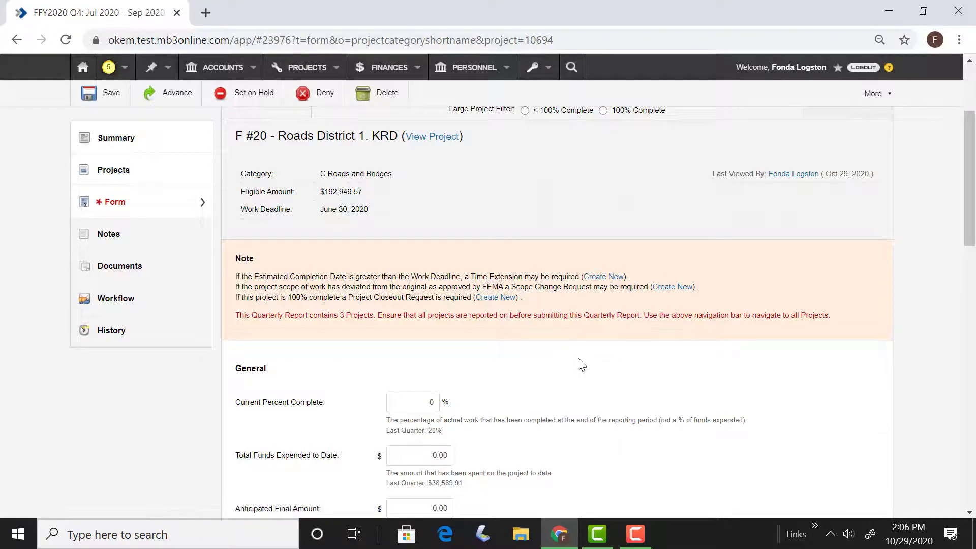
scroll(582, 365, down, 3)
scroll(582, 364, down, 2)
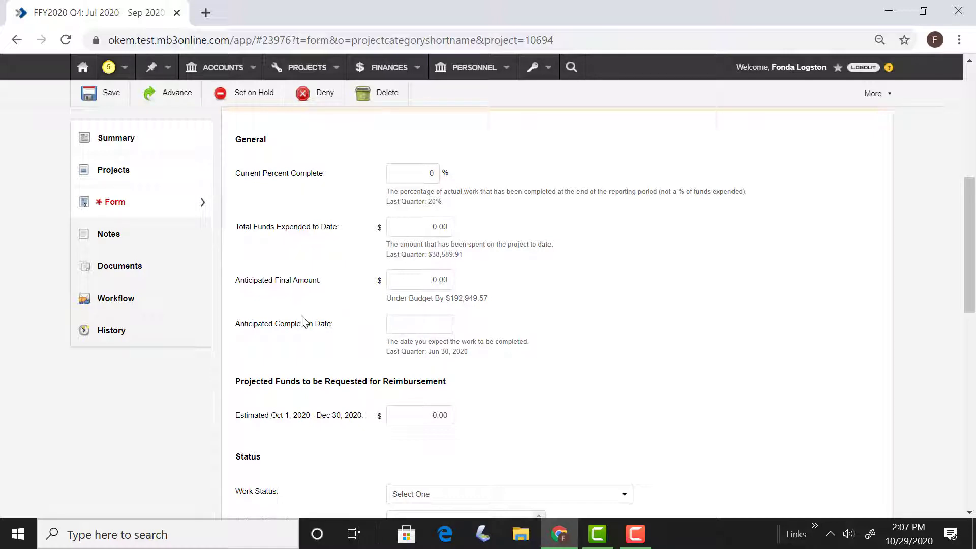
scroll(340, 322, up, 3)
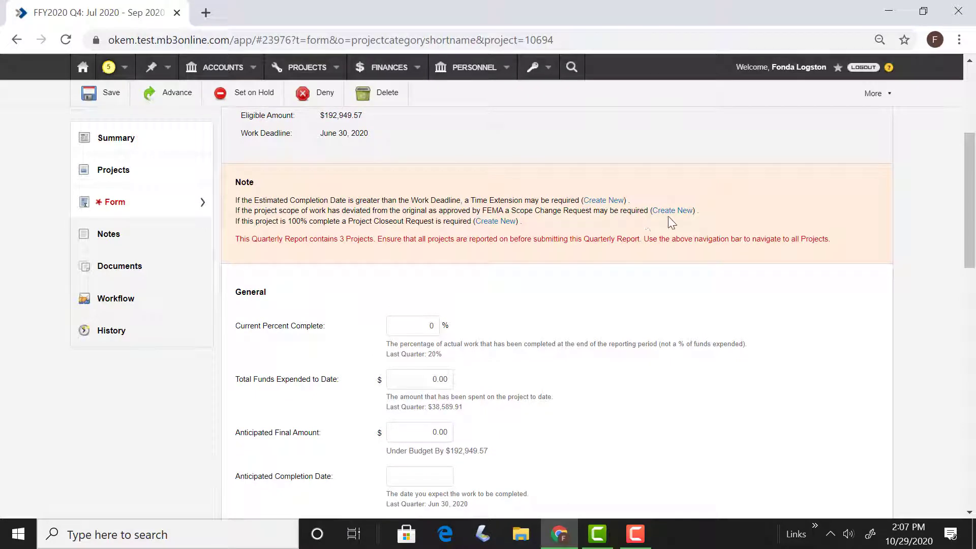
scroll(582, 312, down, 6)
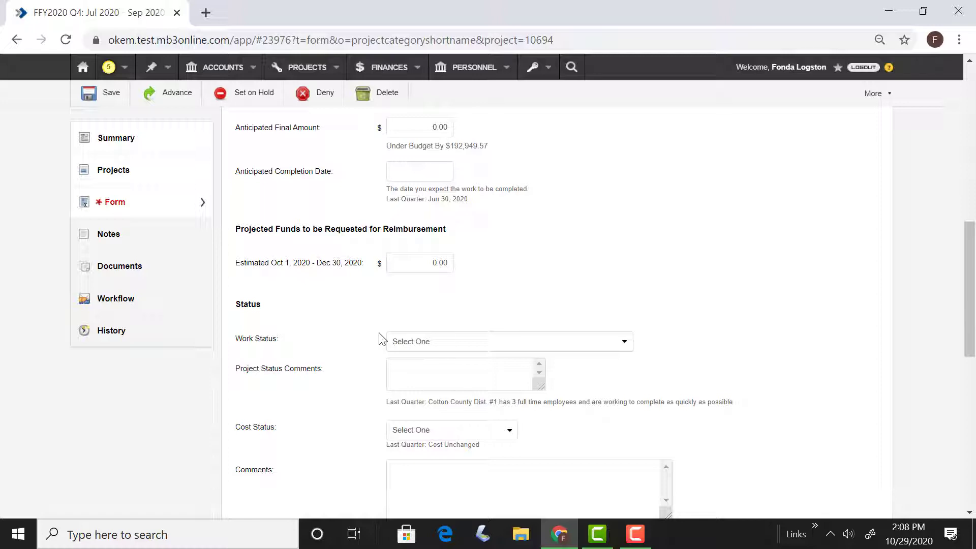
scroll(361, 331, down, 1)
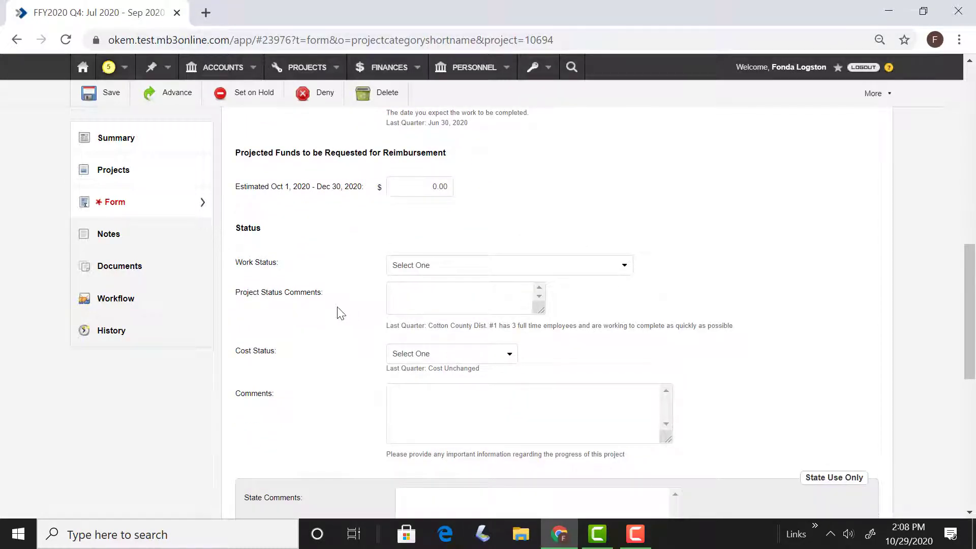
- Review the work status and cost status options, the comments fields, and the submission consent for the Roads District 1. KRD project
click(624, 265)
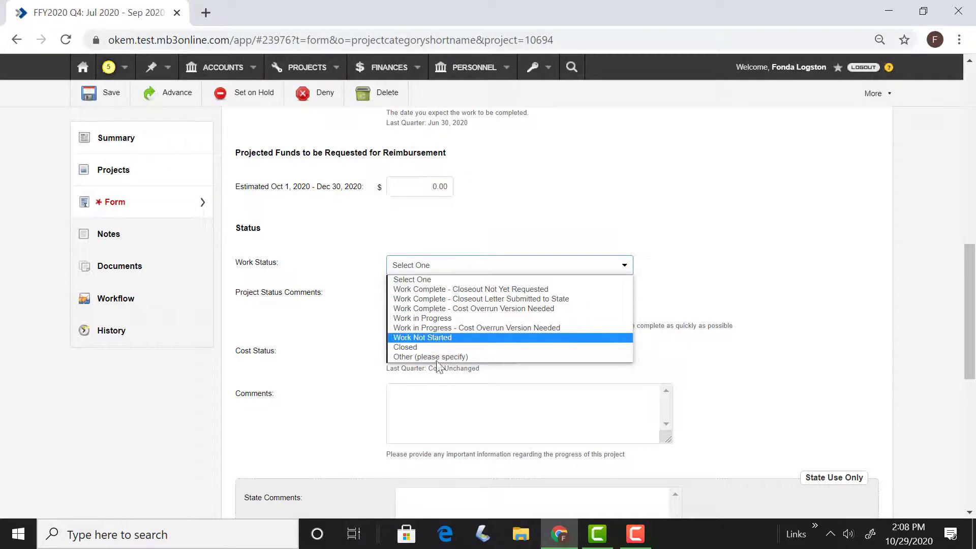
click(337, 373)
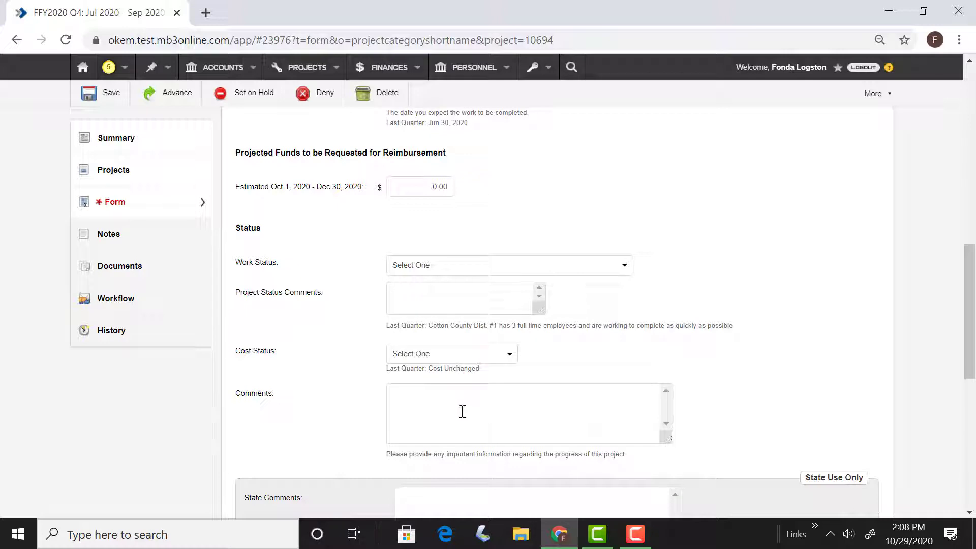
click(510, 354)
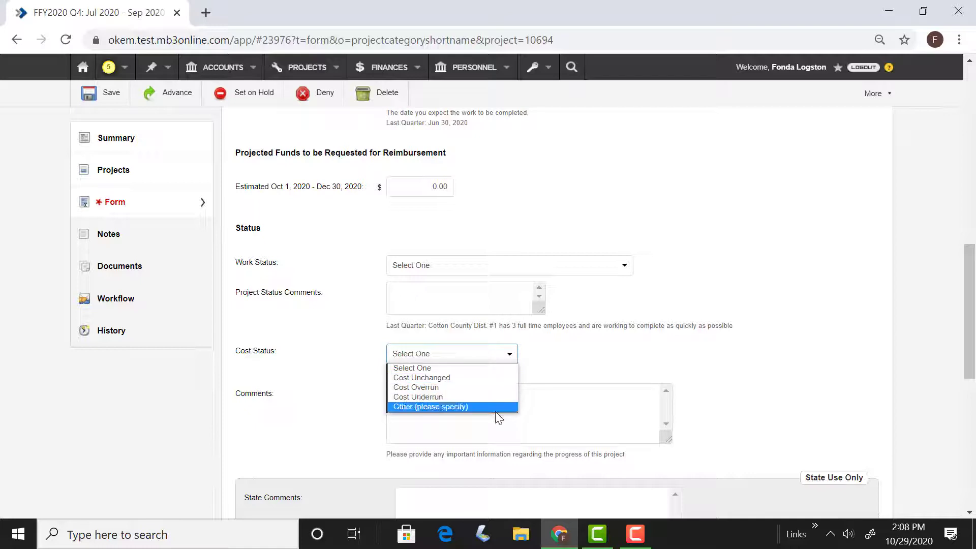
click(330, 407)
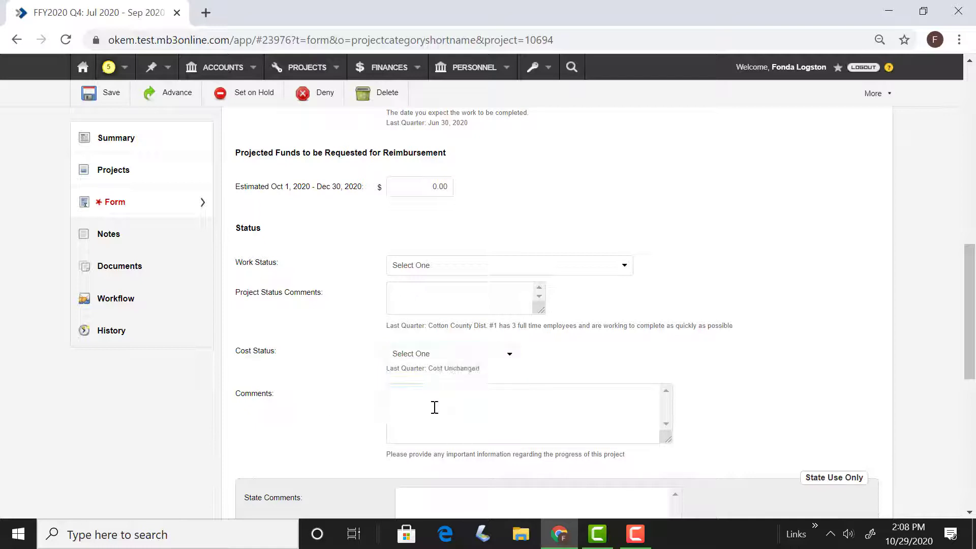
click(433, 407)
scroll(331, 374, down, 6)
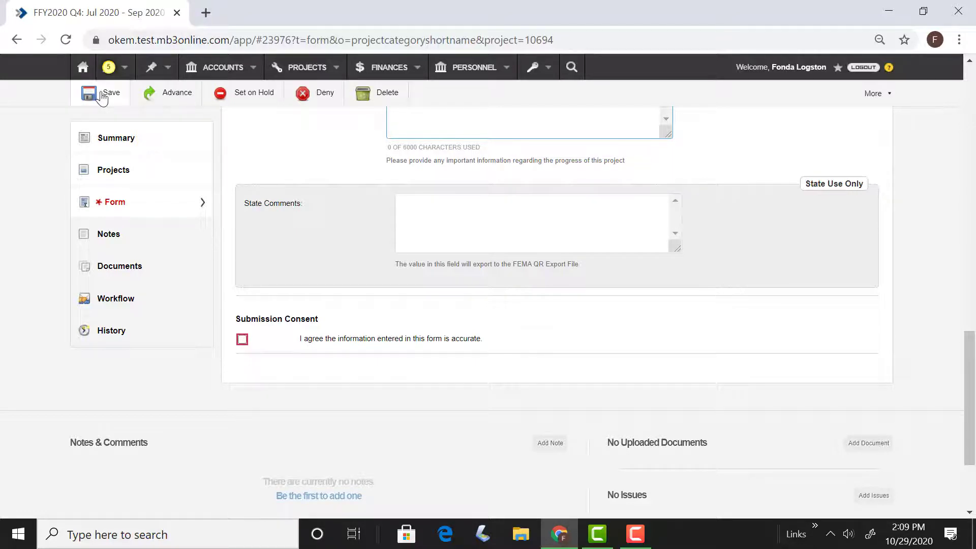
scroll(481, 328, up, 15)
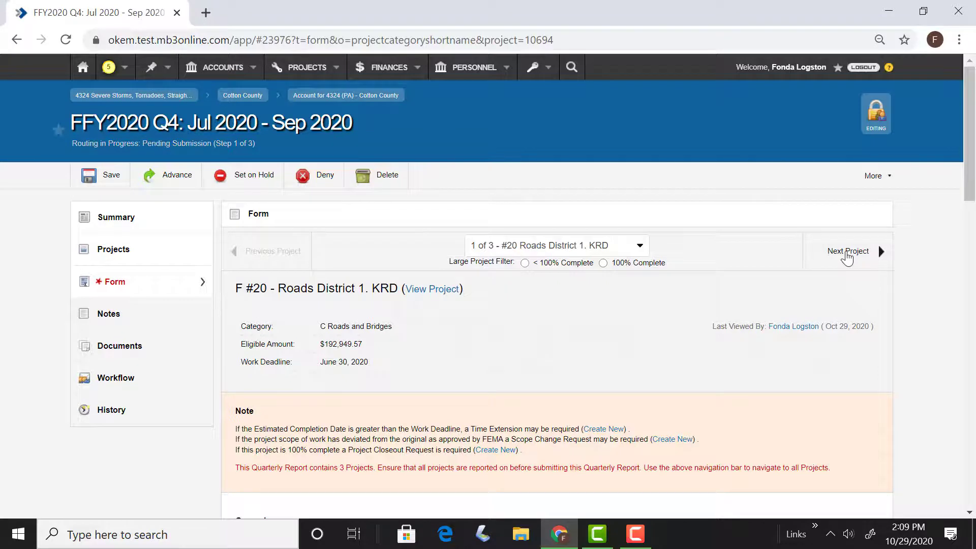
- Go through the report's other projects, #28 Roads Cotton Co Dist 1 and #61 District 2 Roads, and examine the latter's form fields
click(847, 252)
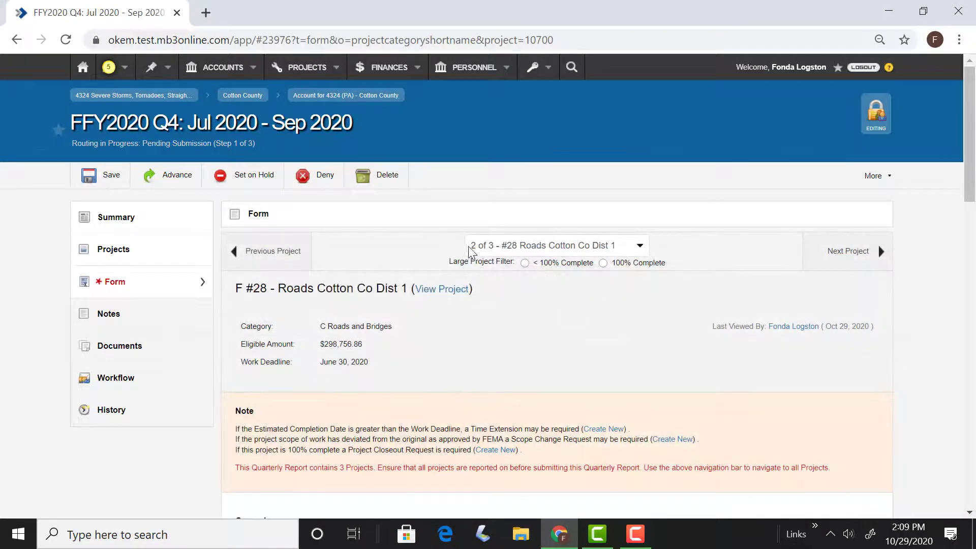
click(640, 246)
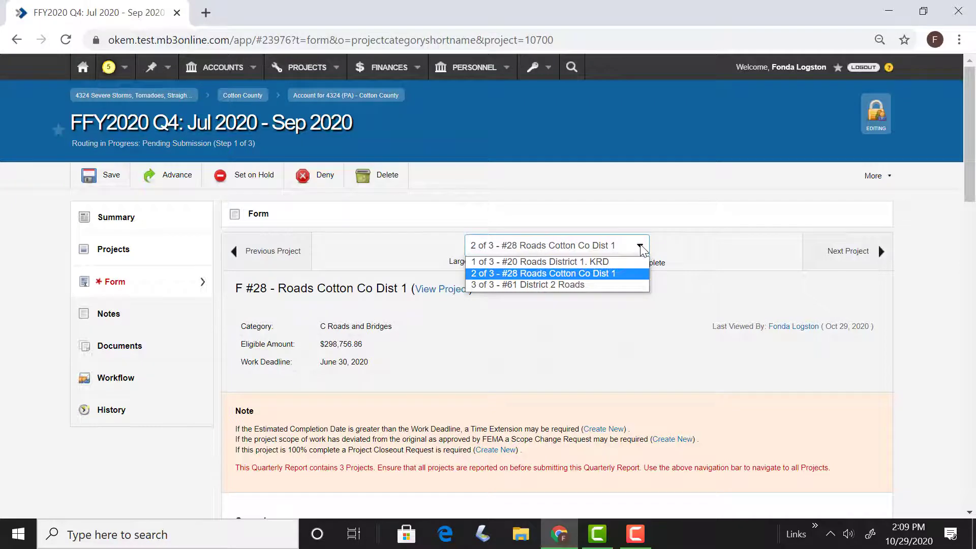
click(622, 283)
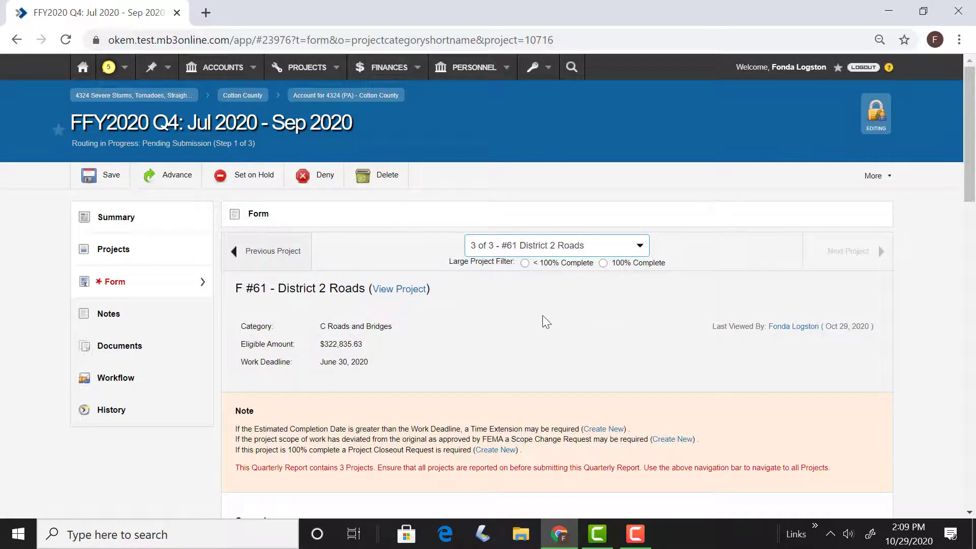
scroll(542, 315, down, 8)
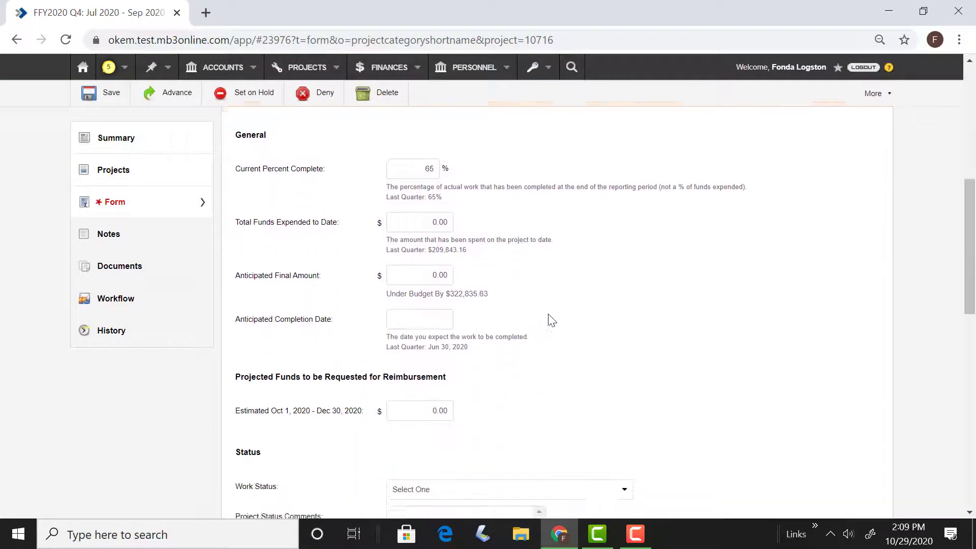
scroll(601, 194, down, 1)
scroll(381, 330, down, 5)
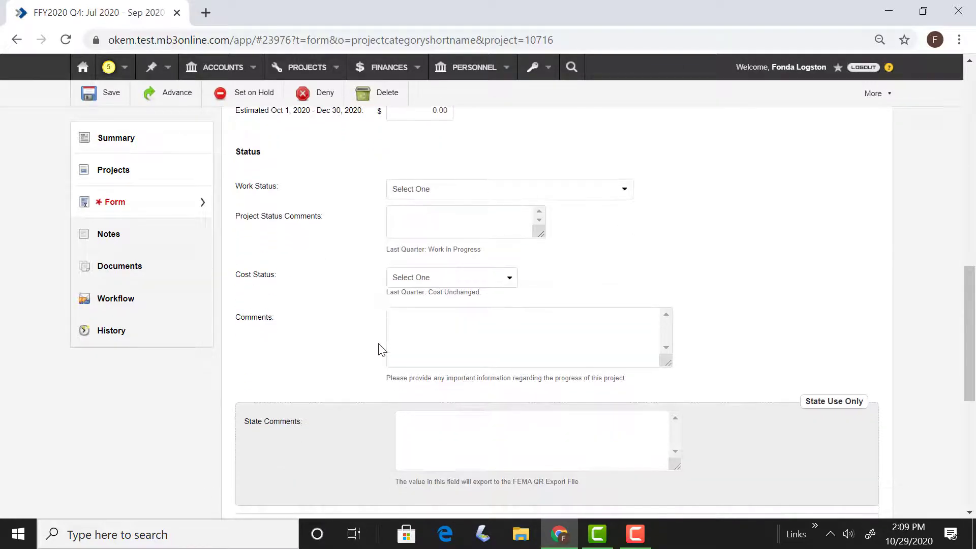
scroll(381, 350, down, 2)
scroll(381, 350, up, 15)
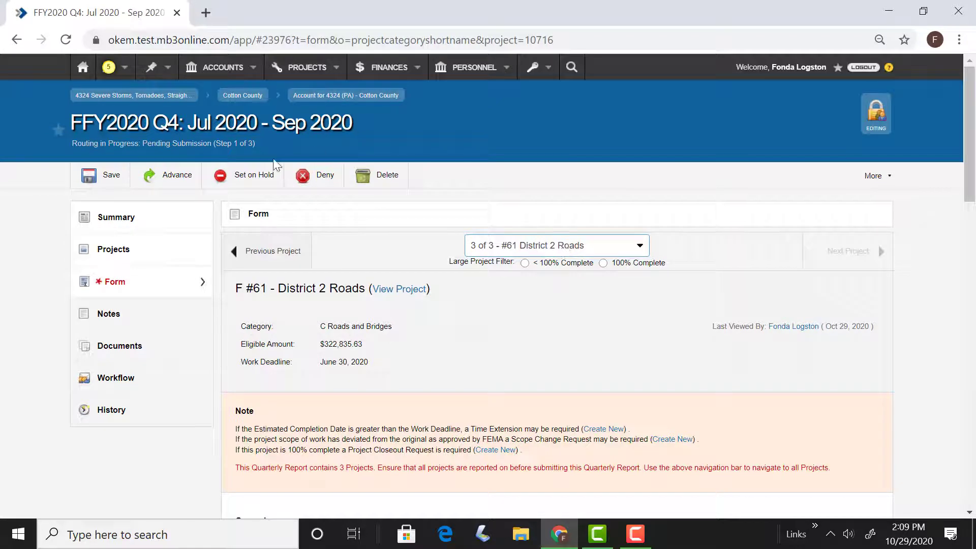
- Advance the quarterly report to the next workflow step without a note and close the confirmation
click(166, 181)
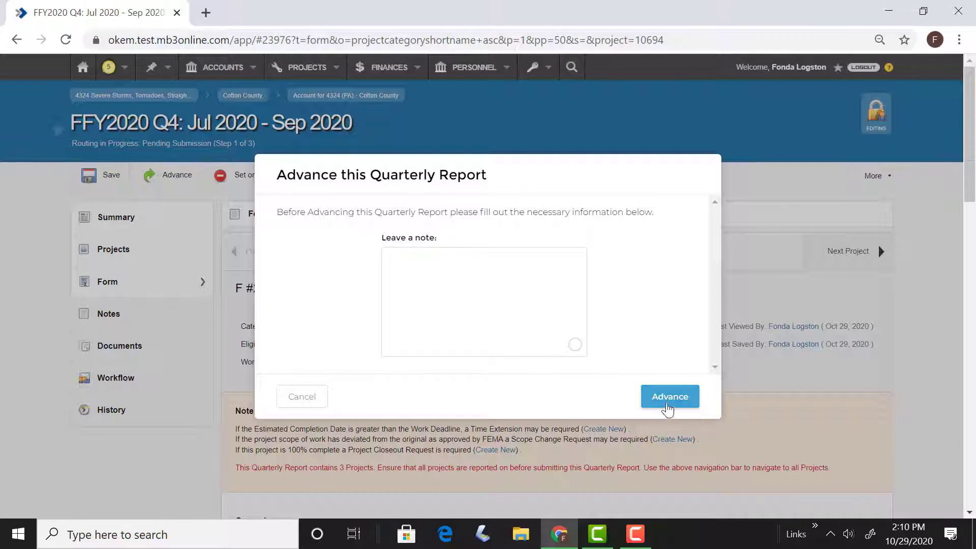
click(670, 398)
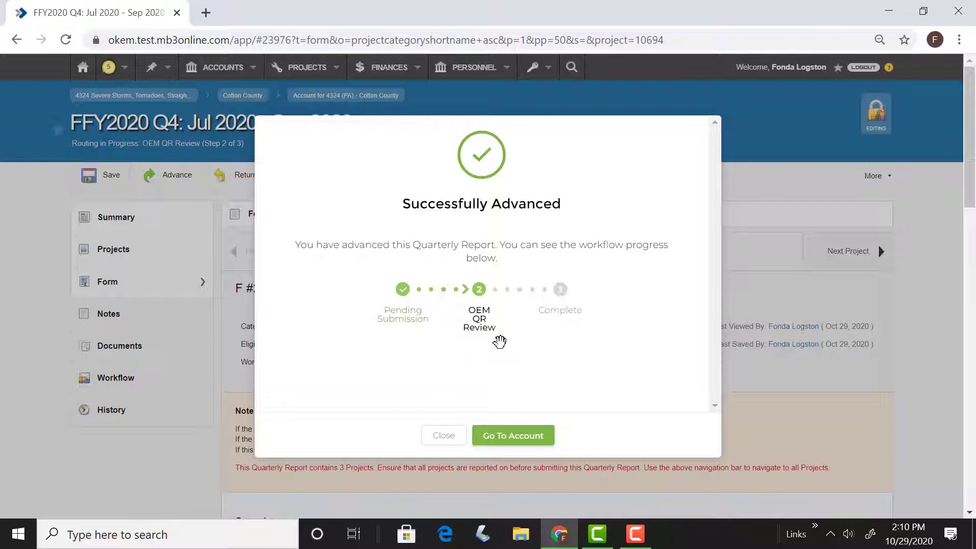
click(448, 436)
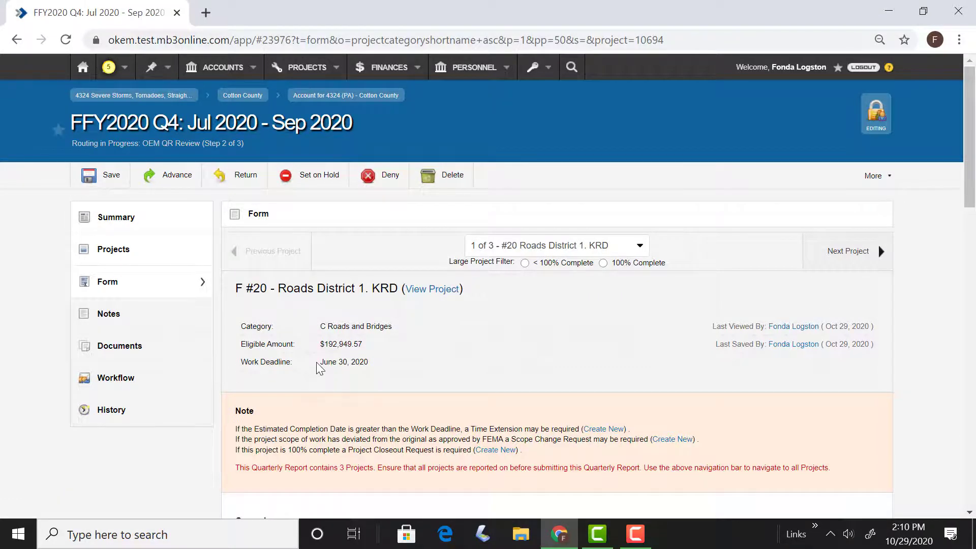
- Look over the advanced report's form for Roads District 1. KRD, including its status fields, state comments, and notes and documents sections
scroll(318, 369, down, 15)
scroll(317, 362, down, 5)
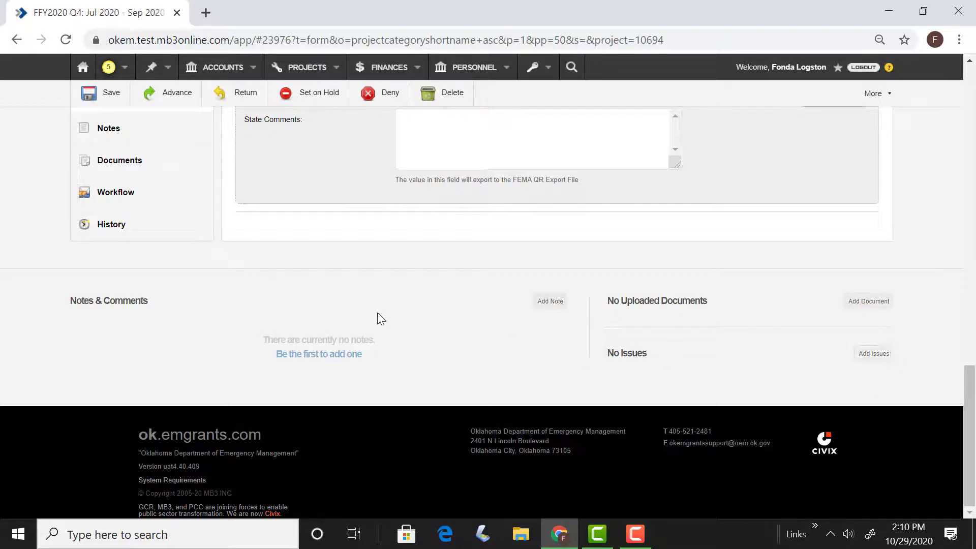
scroll(418, 338, up, 9)
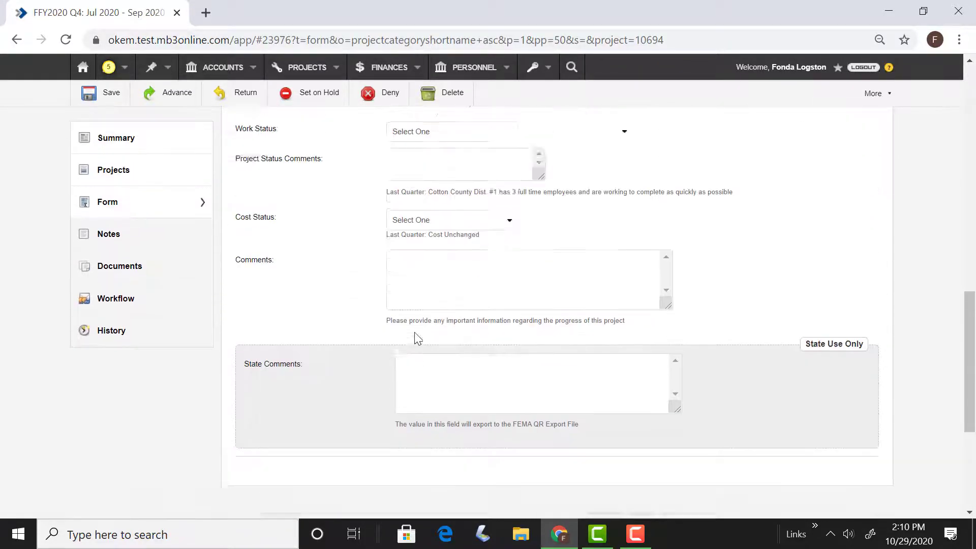
scroll(396, 337, up, 10)
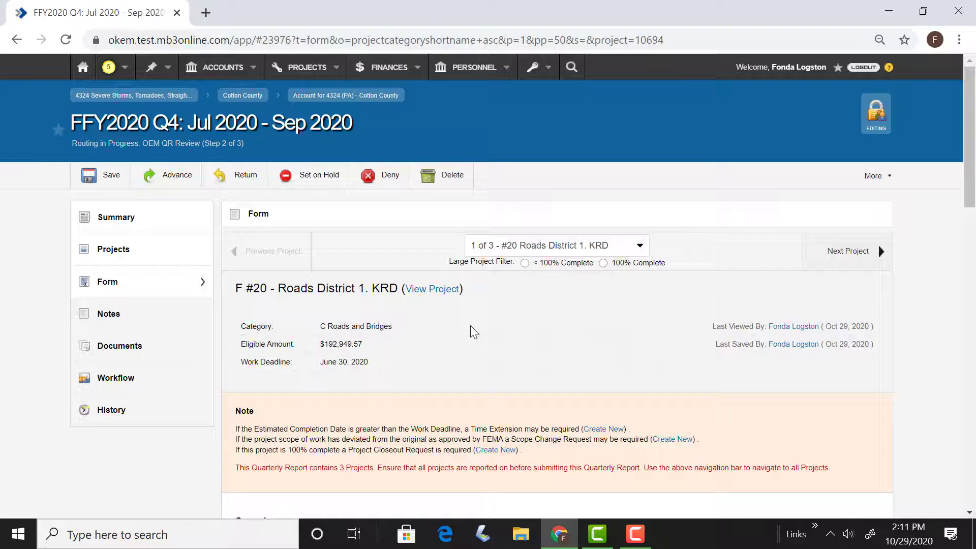
scroll(470, 326, down, 15)
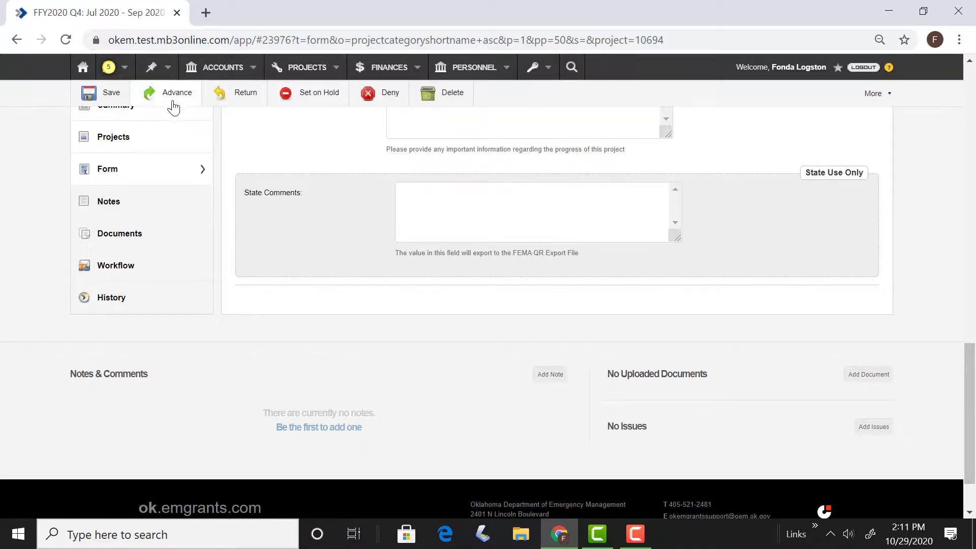
scroll(451, 231, up, 20)
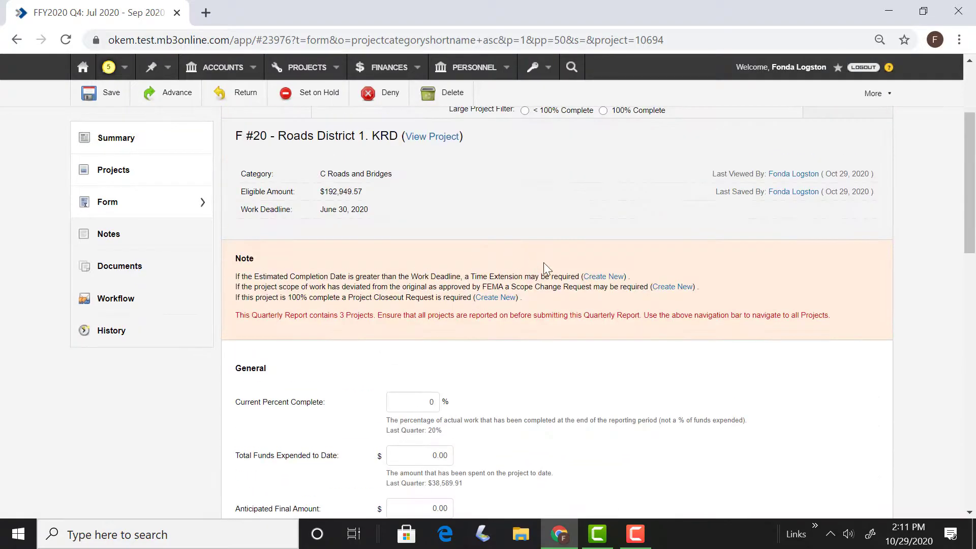